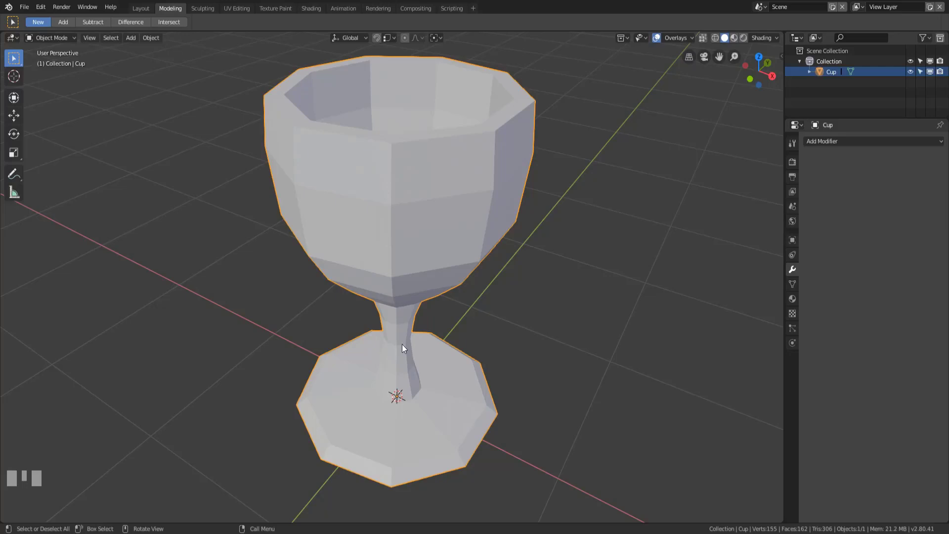
# Enter Edit Mode on the goblet and loop-select one horizontal edge loop around the bowl.
pyautogui.press('Tab')
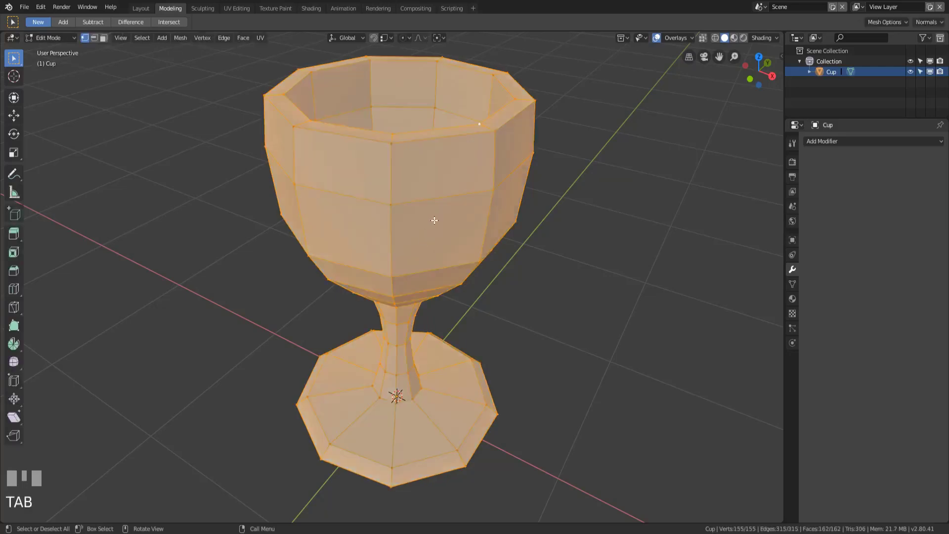
pyautogui.keyDown('alt'); pyautogui.click(416, 202); pyautogui.keyUp('alt')
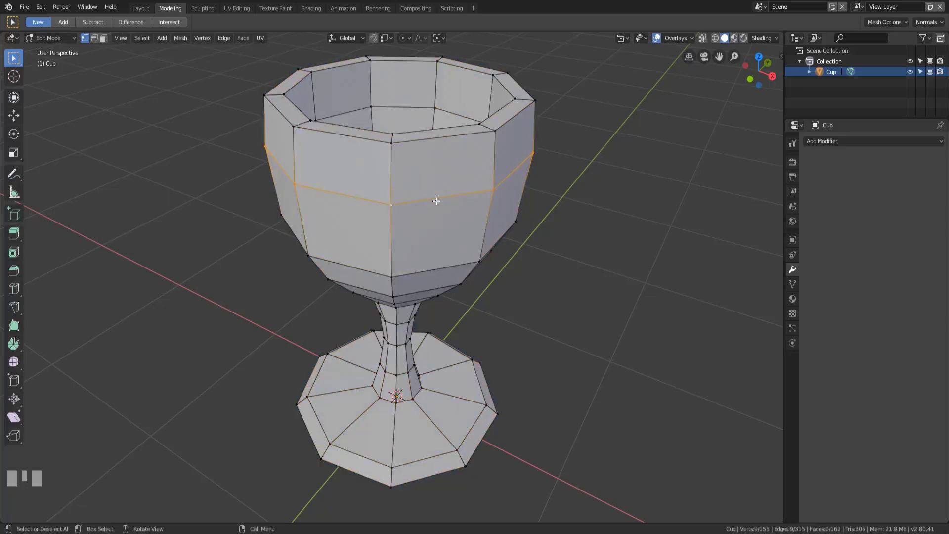
pyautogui.keyDown('alt'); pyautogui.click(436, 201); pyautogui.keyUp('alt')
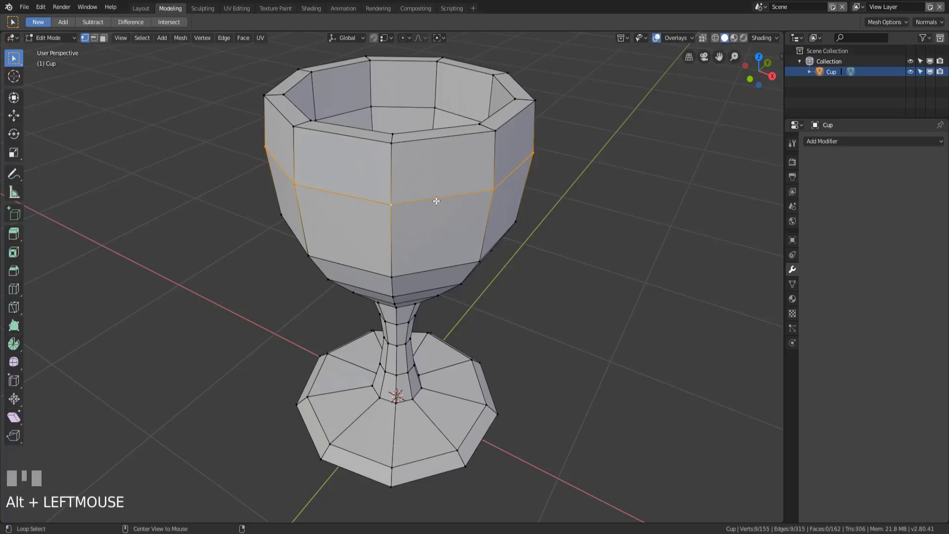
pyautogui.moveTo(534, 208); pyautogui.dragTo(420, 181, button='middle')
pyautogui.scroll(5, 395, 188)
pyautogui.keyDown('alt'); pyautogui.click(419, 177); pyautogui.keyUp('alt')
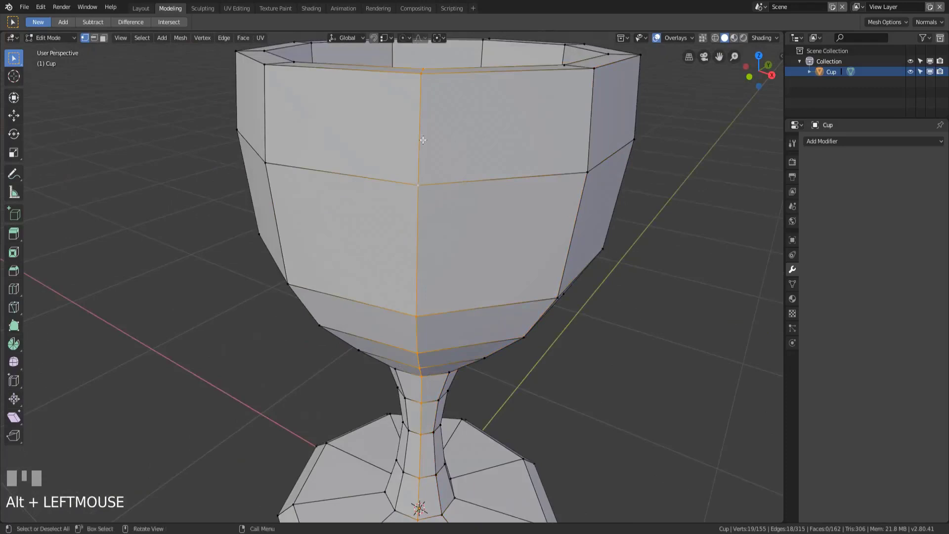
pyautogui.keyDown('alt'); pyautogui.click(424, 187); pyautogui.keyUp('alt')
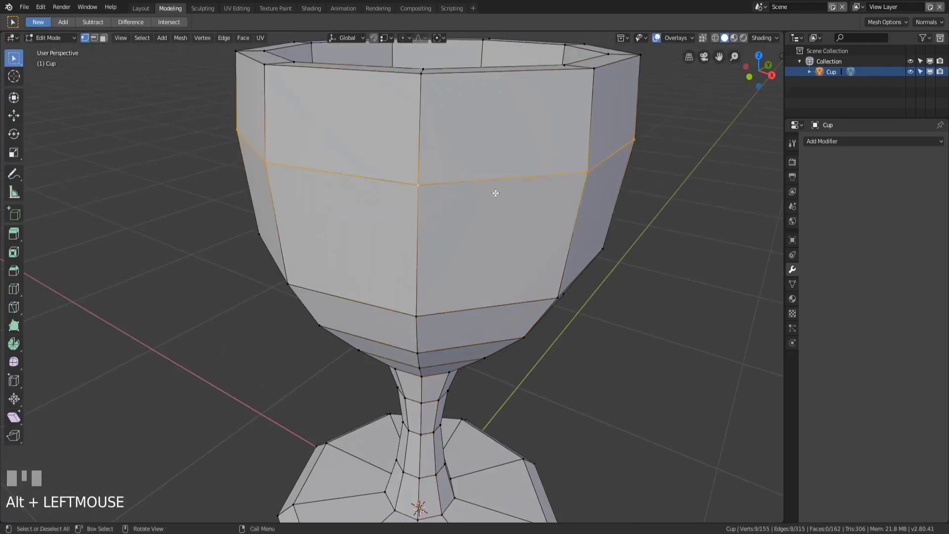
pyautogui.moveTo(553, 191); pyautogui.dragTo(425, 284, button='middle')
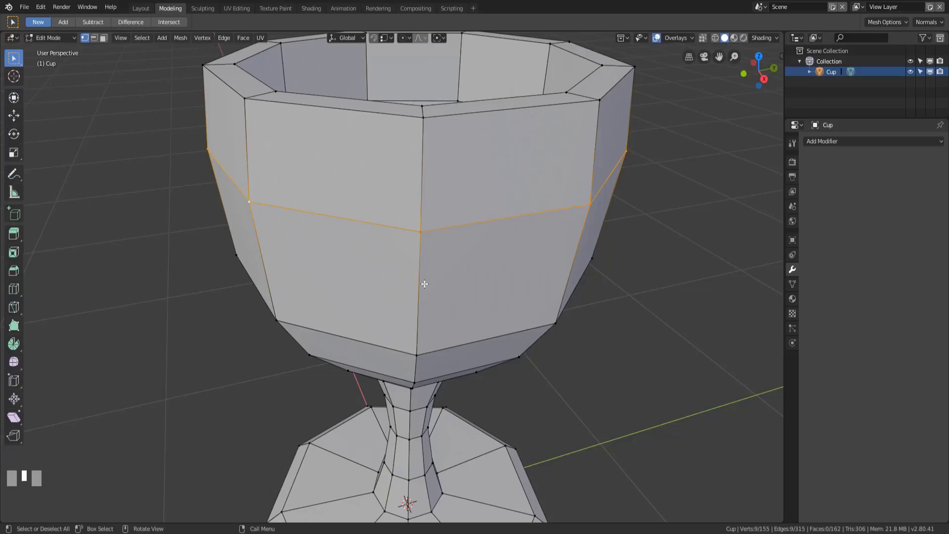
# Orbit around the goblet and loop-select a vertical edge running from rim down to the base.
pyautogui.moveTo(425, 192)
pyautogui.mouseDown()
pyautogui.moveTo(434, 234)
pyautogui.moveTo(424, 252)
pyautogui.moveTo(410, 231)
pyautogui.mouseUp()
pyautogui.moveTo(496, 239); pyautogui.dragTo(337, 233, button='middle')
pyautogui.rightClick(531, 191)
pyautogui.moveTo(335, 318)
pyautogui.mouseDown(button='middle')
pyautogui.moveTo(387, 297)
pyautogui.moveTo(340, 301)
pyautogui.mouseUp(button='middle')
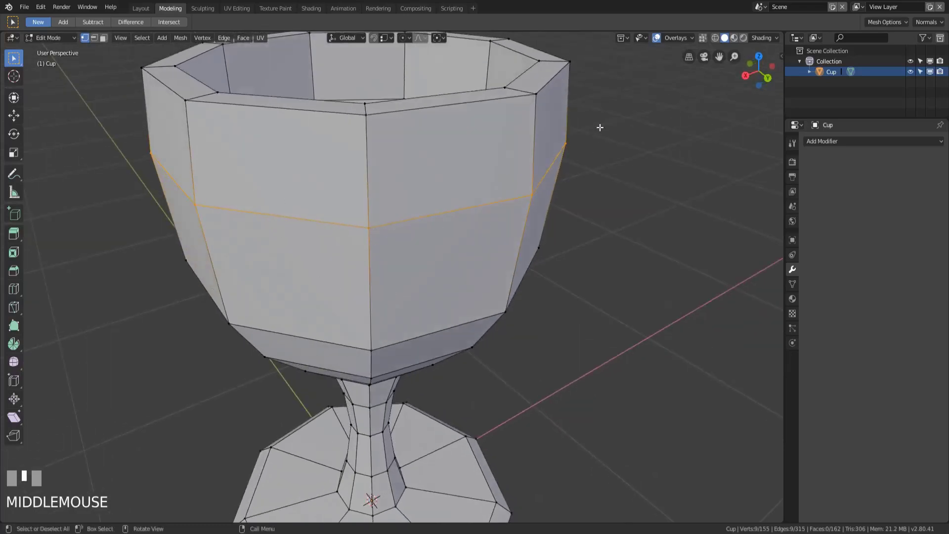
pyautogui.moveTo(178, 213); pyautogui.dragTo(394, 230, button='middle')
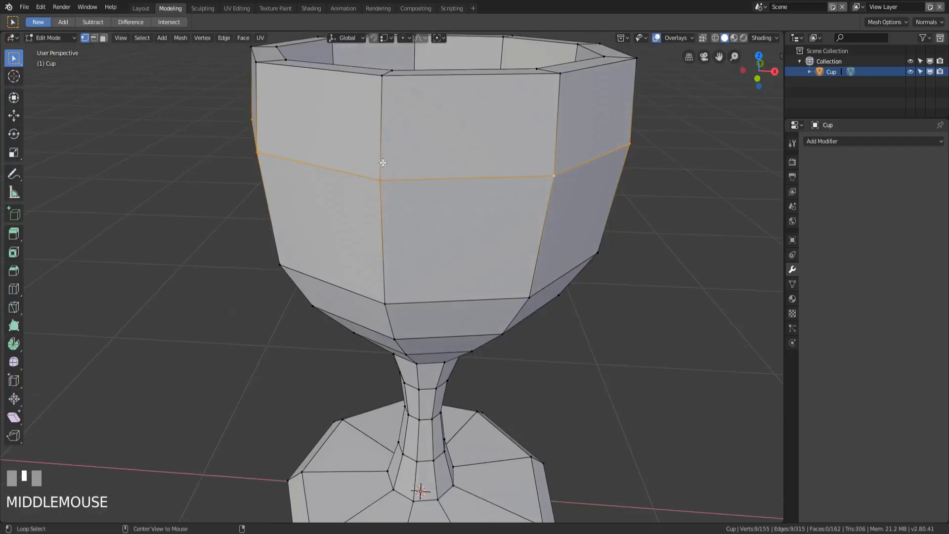
pyautogui.keyDown('alt'); pyautogui.click(381, 161); pyautogui.keyUp('alt')
# Orbit, zoom and pan down to inspect the selected loop through the stem and base.
pyautogui.moveTo(394, 205); pyautogui.dragTo(425, 261, button='middle')
pyautogui.scroll(4, 418, 331)
pyautogui.scroll(-2, 419, 330)
pyautogui.scroll(-2, 447, 328)
pyautogui.keyDown('shift'); pyautogui.moveTo(419, 321); pyautogui.dragTo(431, 381, button='middle'); pyautogui.keyUp('shift')
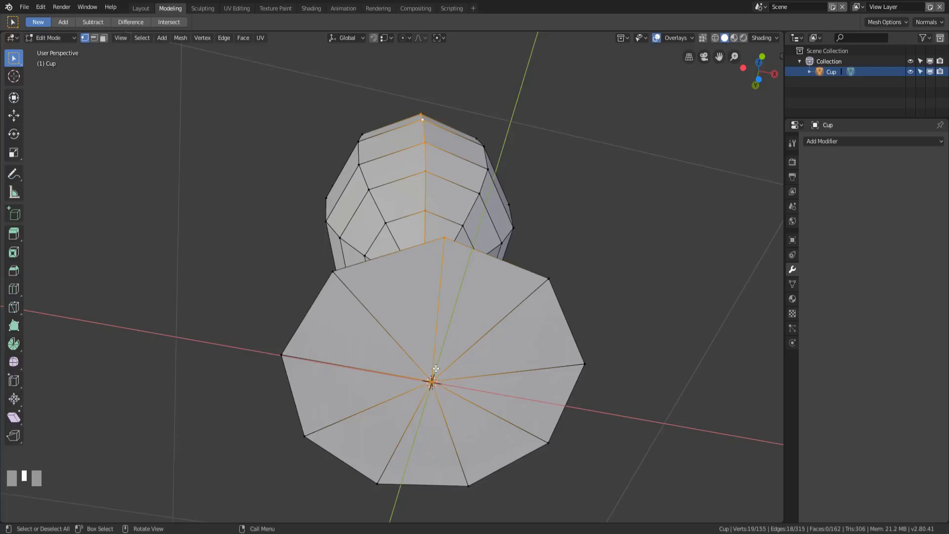
# Select the centre vertex inside the bowl, then loop-select the horizontal edge loop just below the rim.
pyautogui.moveTo(430, 382); pyautogui.dragTo(435, 348, button='middle')
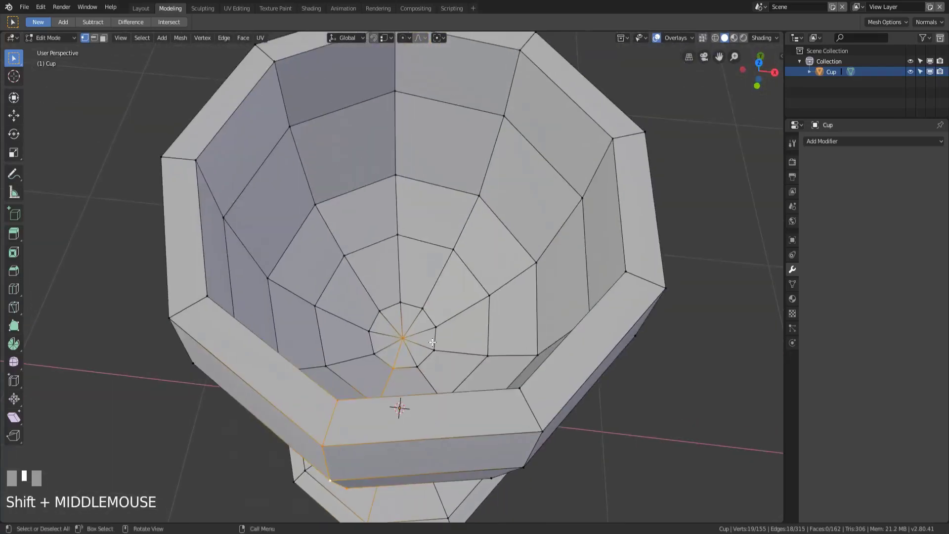
pyautogui.click(403, 340)
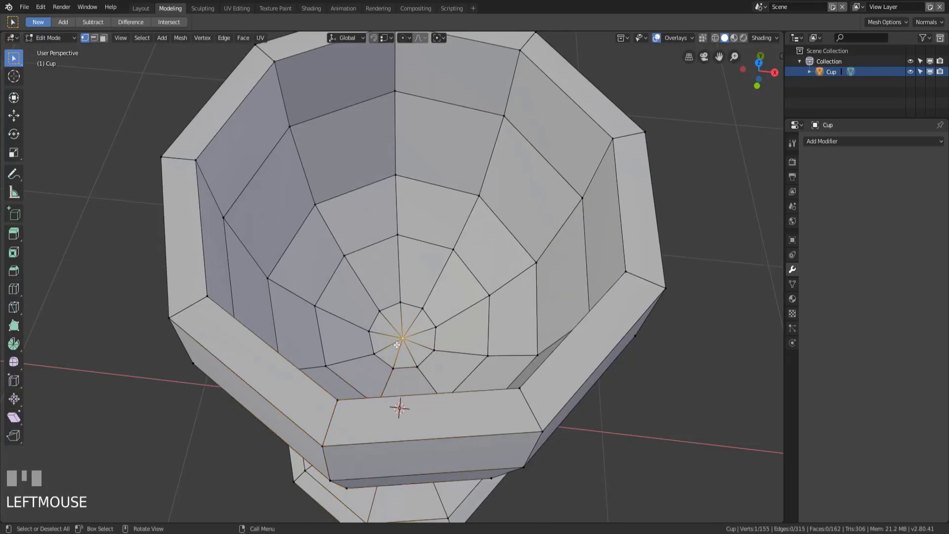
pyautogui.scroll(-3, 420, 354)
pyautogui.moveTo(420, 354); pyautogui.dragTo(445, 296, button='middle')
pyautogui.keyDown('shift'); pyautogui.moveTo(445, 297); pyautogui.dragTo(469, 274, button='middle'); pyautogui.keyUp('shift')
pyautogui.keyDown('alt'); pyautogui.click(419, 261); pyautogui.keyUp('alt')
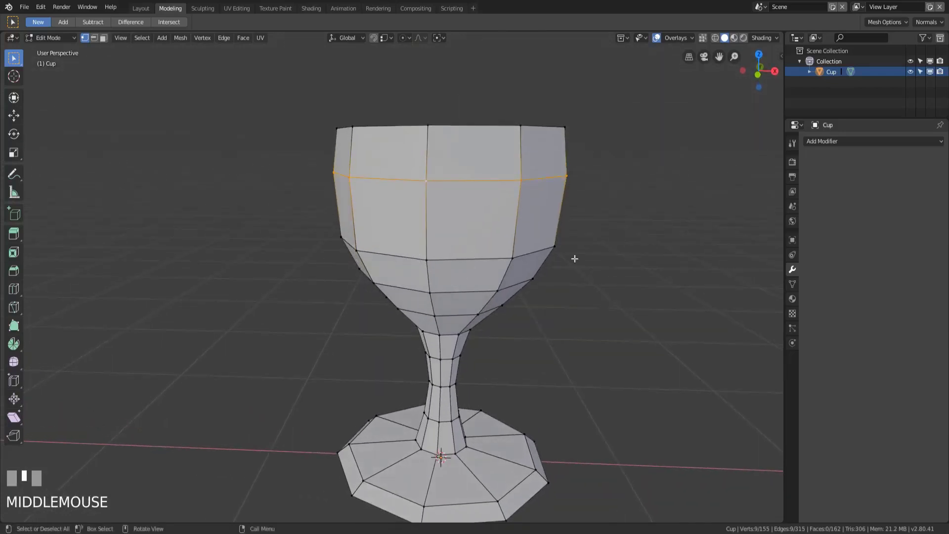
# Scale the below-rim loop outward to flare the bowl, then loop-select a lower bowl loop.
pyautogui.press('s')
pyautogui.click(611, 245)
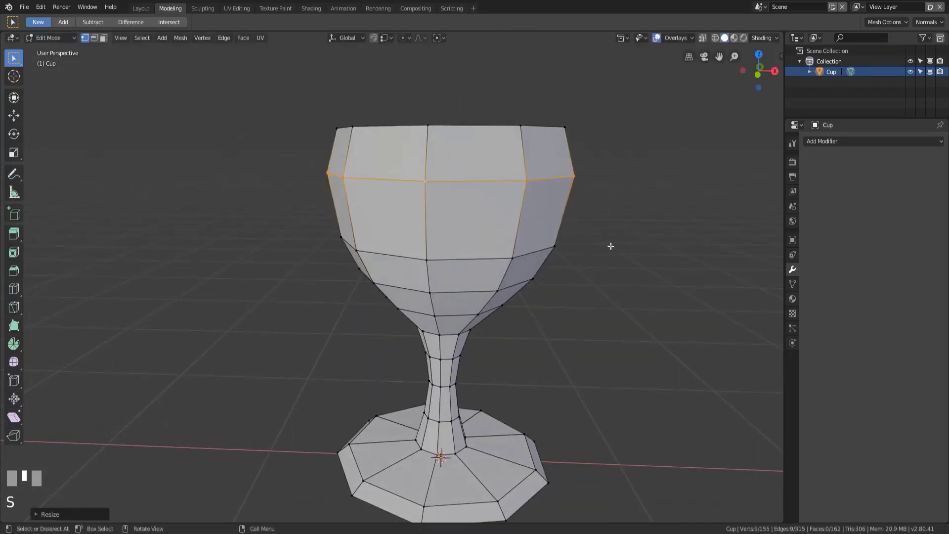
pyautogui.keyDown('alt'); pyautogui.click(435, 260); pyautogui.keyUp('alt')
pyautogui.moveTo(435, 258); pyautogui.dragTo(526, 312, button='middle')
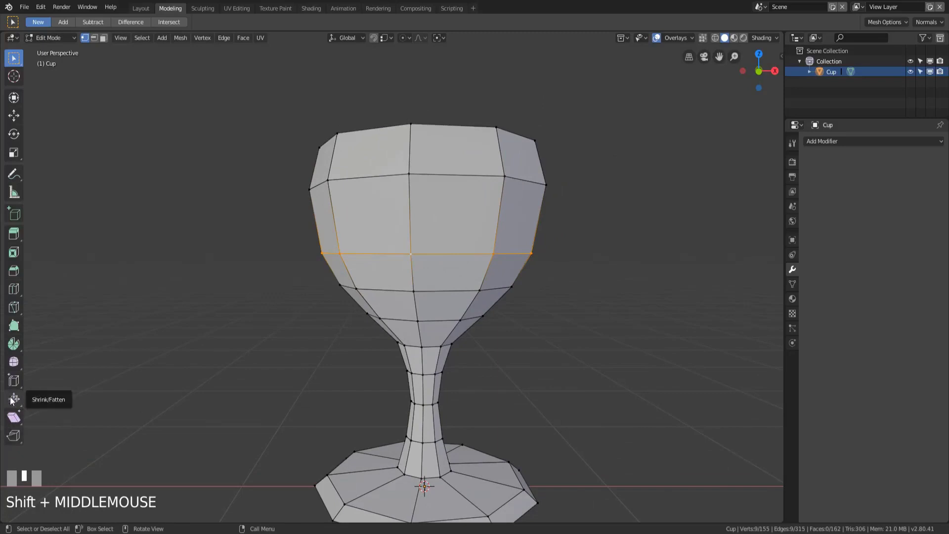
# With Edge Slide, slide the selected bowl loop upward and scale it to a new size.
pyautogui.click(14, 382)
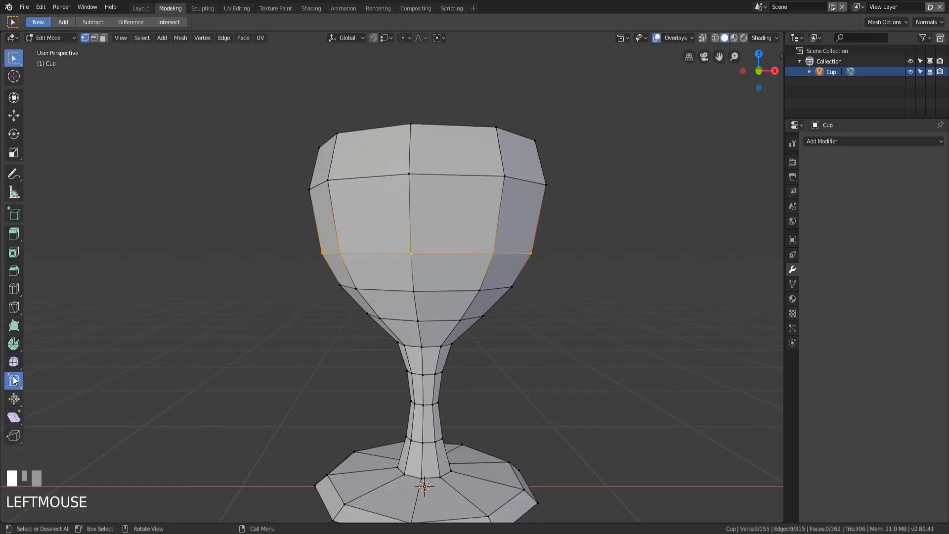
pyautogui.moveTo(263, 340); pyautogui.dragTo(263, 322)
pyautogui.press('s')
pyautogui.click(650, 330)
# Select a lower bowl loop, slide it slightly upward and rescale it for a rounder profile.
pyautogui.moveTo(651, 331); pyautogui.dragTo(342, 281, button='middle')
pyautogui.keyDown('alt'); pyautogui.click(342, 281); pyautogui.keyUp('alt')
pyautogui.moveTo(481, 334)
pyautogui.mouseDown()
pyautogui.moveTo(481, 322)
pyautogui.moveTo(495, 323)
pyautogui.mouseUp()
pyautogui.press('s')
pyautogui.click(515, 290)
pyautogui.moveTo(515, 290); pyautogui.dragTo(530, 397, button='middle')
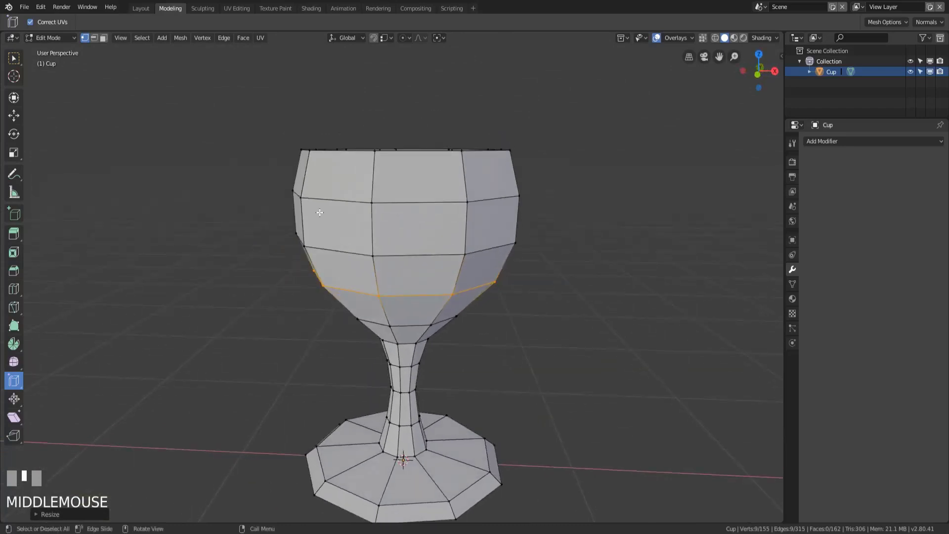
pyautogui.moveTo(387, 356); pyautogui.dragTo(450, 344, button='middle')
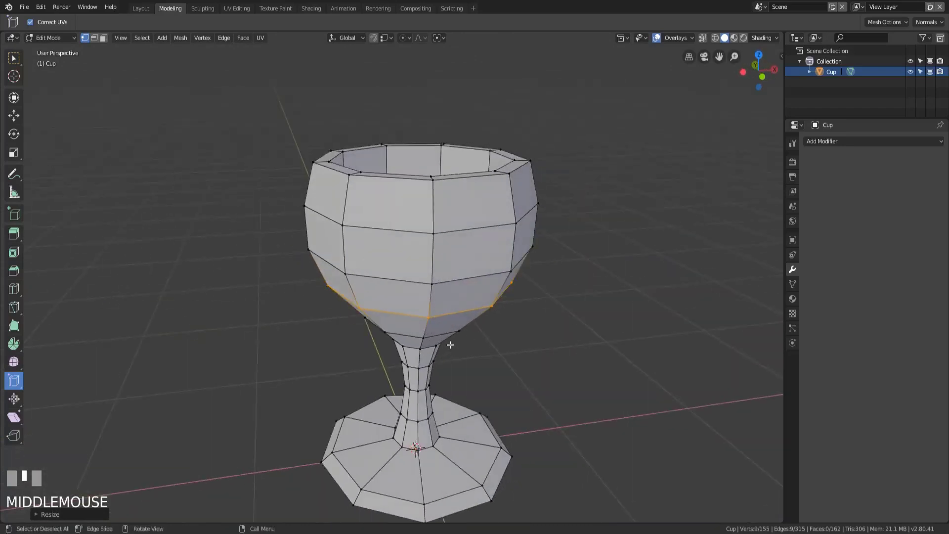
pyautogui.keyDown('shift'); pyautogui.moveTo(540, 352); pyautogui.dragTo(430, 249, button='middle'); pyautogui.keyUp('shift')
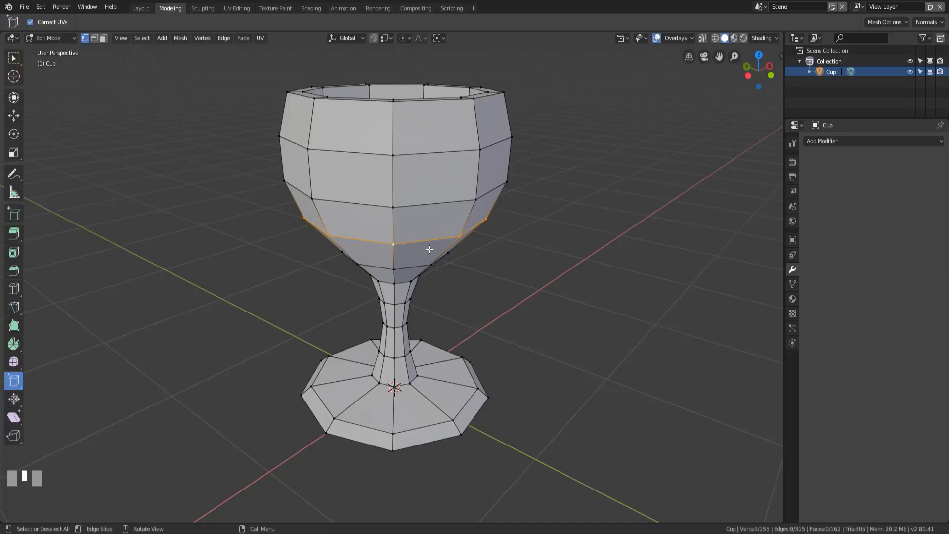
# Orbit to a side view, then draw and erase an annotation stroke beside the goblet.
pyautogui.moveTo(430, 249); pyautogui.dragTo(491, 158, button='middle')
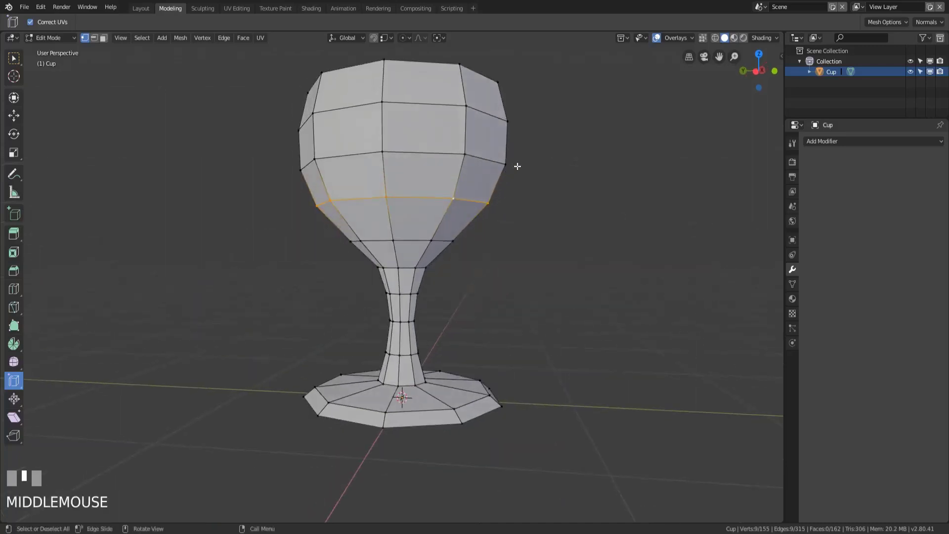
pyautogui.moveTo(516, 153); pyautogui.dragTo(416, 396)
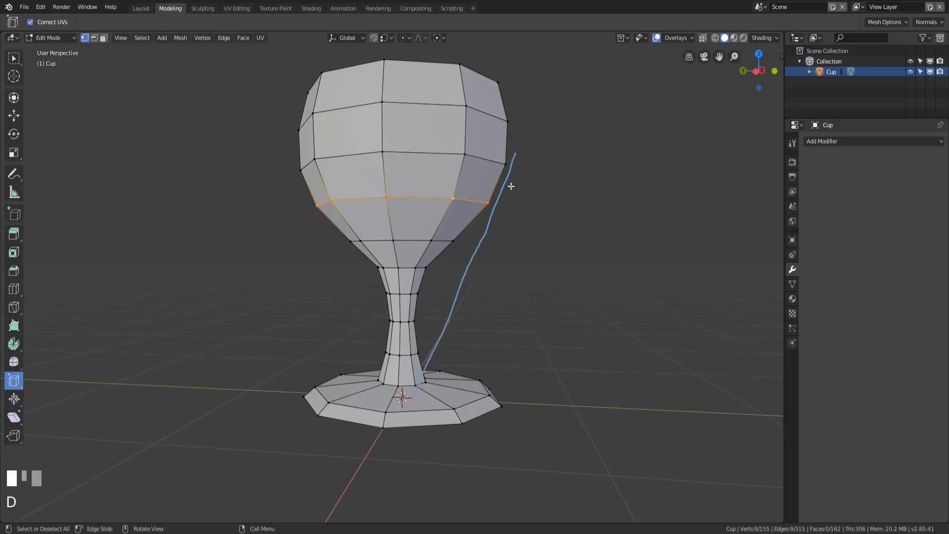
pyautogui.moveTo(517, 152); pyautogui.dragTo(421, 371, button='right')
pyautogui.moveTo(522, 179); pyautogui.dragTo(473, 201, button='middle')
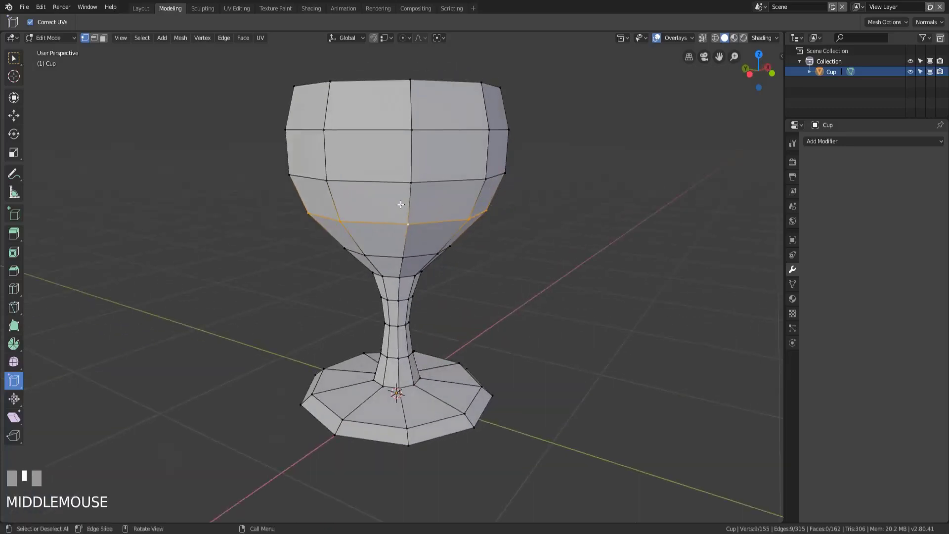
# Clear the selection, then select a vertical edge loop and switch it to an edge ring around the bowl.
pyautogui.press('3')
pyautogui.press('2')
pyautogui.keyDown('alt'); pyautogui.click(417, 204); pyautogui.keyUp('alt')
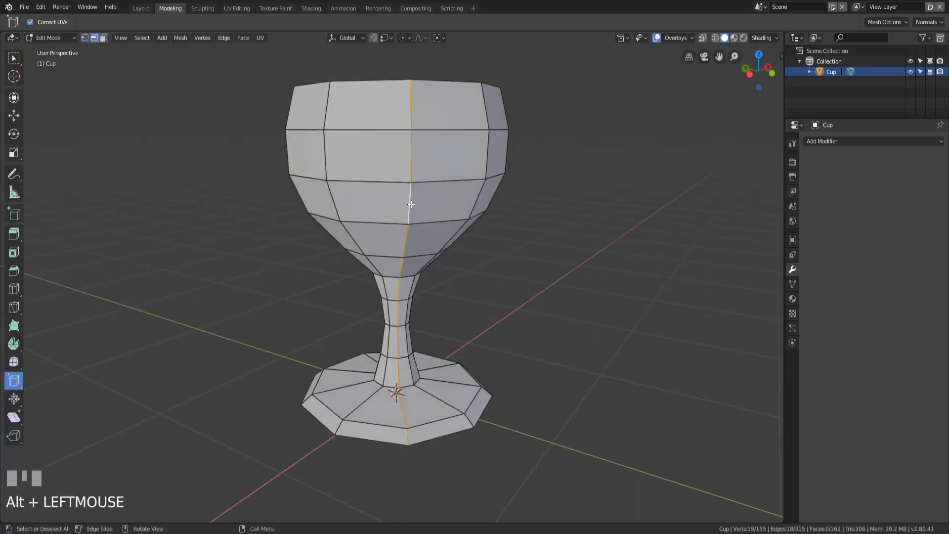
pyautogui.keyDown('ctrl'); pyautogui.keyDown('alt'); pyautogui.click(411, 203); pyautogui.keyUp('alt'); pyautogui.keyUp('ctrl')
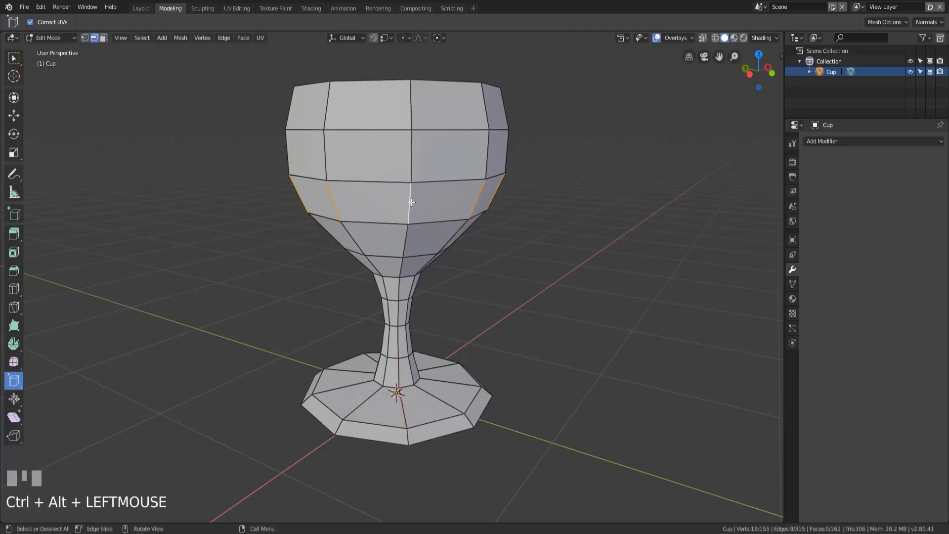
pyautogui.moveTo(517, 224); pyautogui.dragTo(507, 226, button='middle')
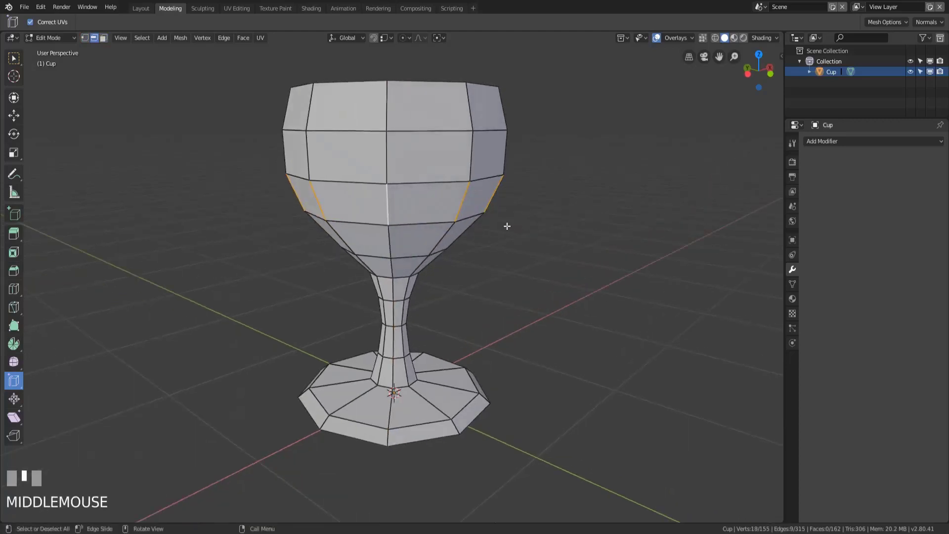
pyautogui.keyDown('ctrl'); pyautogui.keyDown('alt'); pyautogui.click(388, 201); pyautogui.keyUp('alt'); pyautogui.keyUp('ctrl')
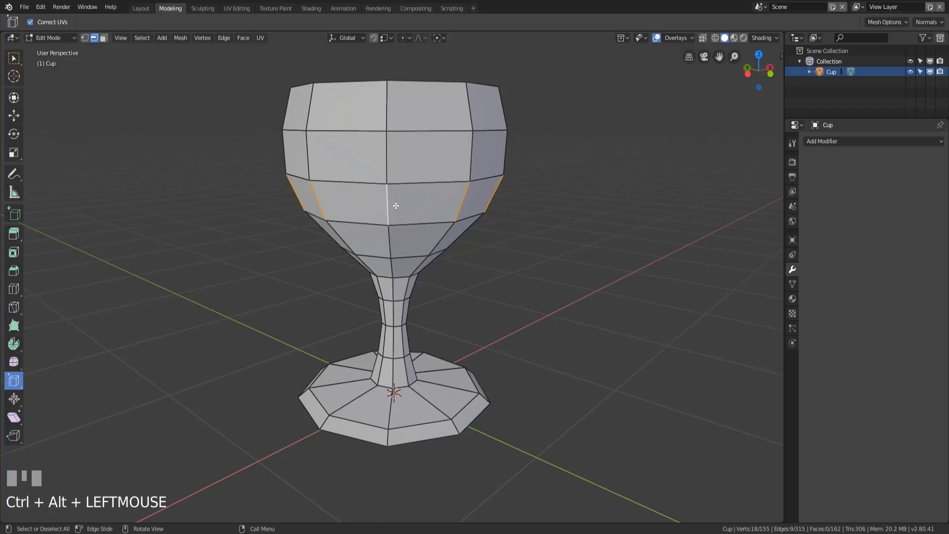
pyautogui.moveTo(483, 227); pyautogui.dragTo(422, 254, button='middle')
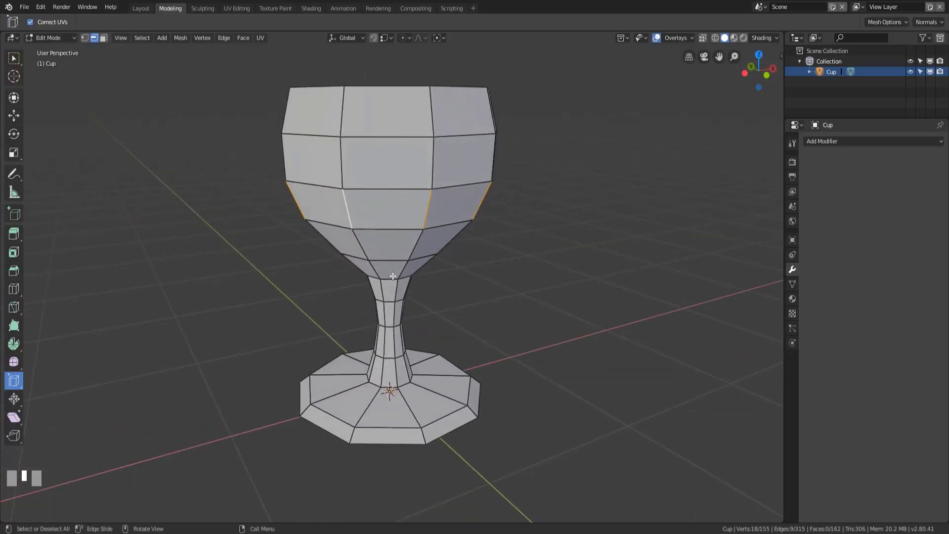
pyautogui.moveTo(424, 276); pyautogui.dragTo(446, 275, button='middle')
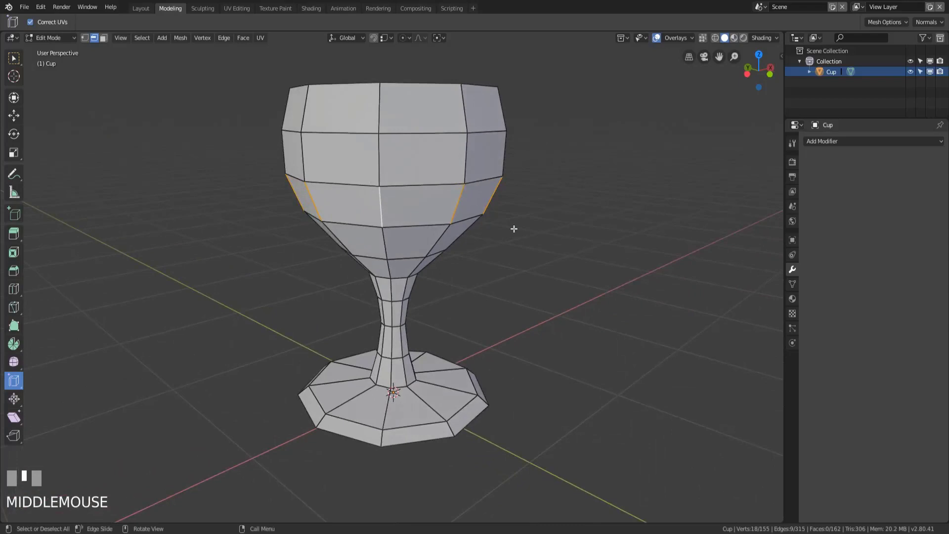
pyautogui.moveTo(514, 229); pyautogui.dragTo(487, 251, button='middle')
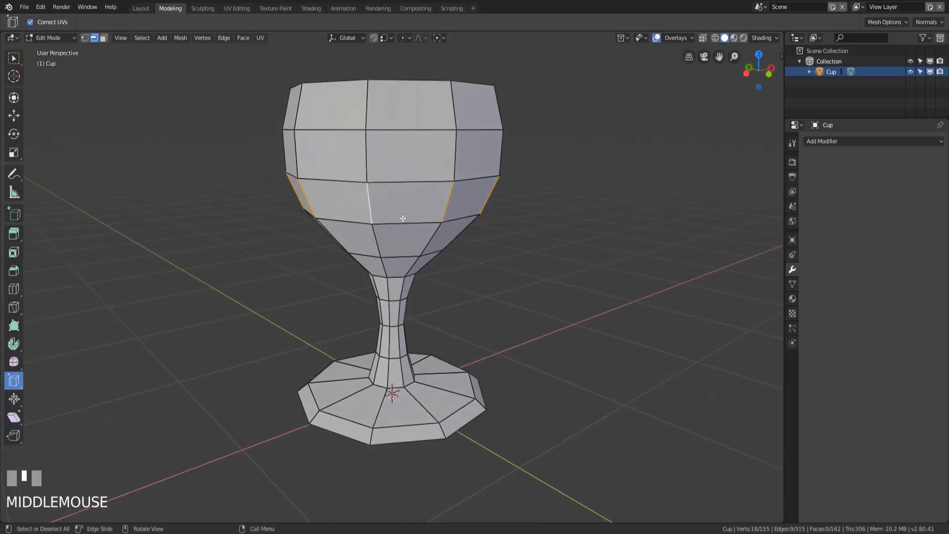
pyautogui.press('2')
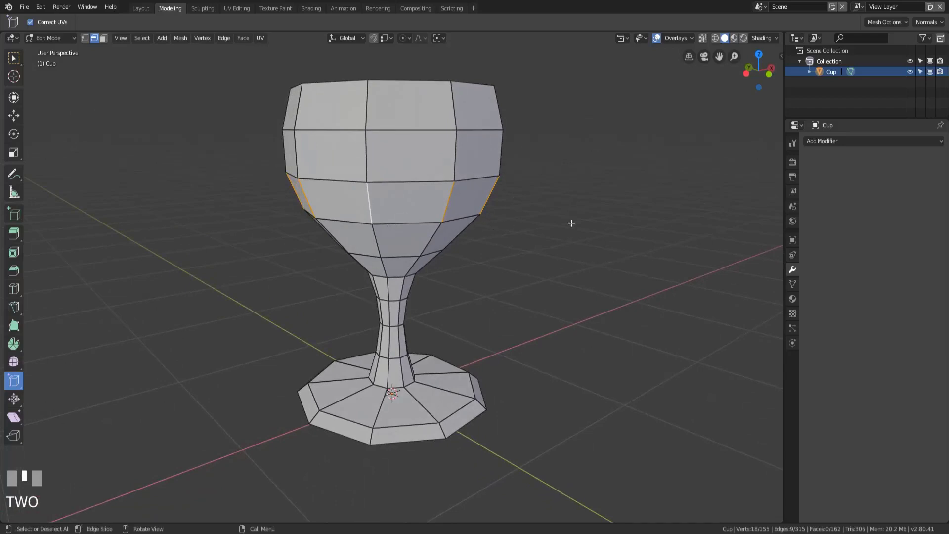
# Try scaling and rotating the edge ring, cancelling both so the mesh stays unchanged.
pyautogui.press('s')
pyautogui.rightClick(605, 258)
pyautogui.press('r')
pyautogui.rightClick(577, 299)
pyautogui.moveTo(576, 298); pyautogui.dragTo(488, 288, button='middle')
pyautogui.moveTo(392, 254); pyautogui.dragTo(165, 303, button='middle')
# Extrude the selected edges into downward flaps, then undo the extrusion.
pyautogui.click(13, 236)
pyautogui.moveTo(244, 290); pyautogui.dragTo(232, 336)
pyautogui.moveTo(231, 336); pyautogui.dragTo(345, 341, button='middle')
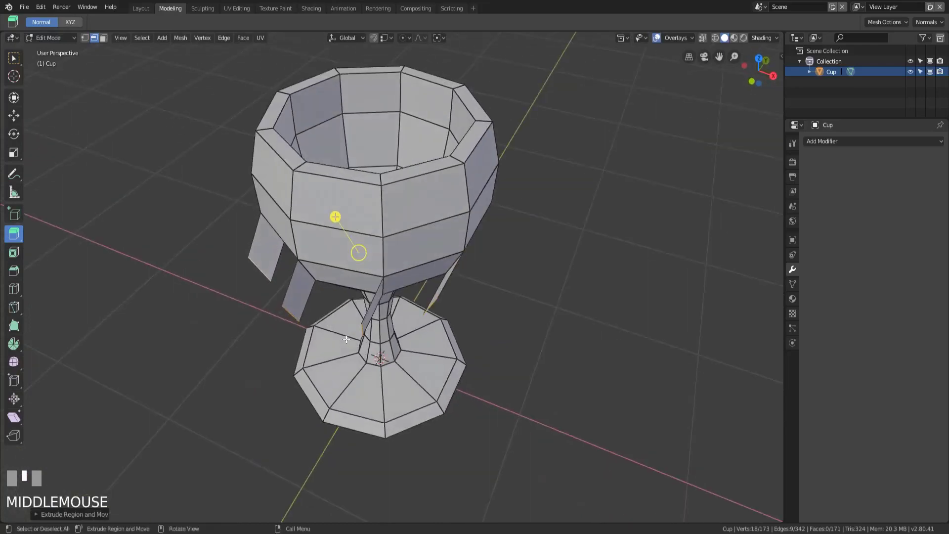
pyautogui.hotkey('ctrl', 'z')
# Switch to face select mode and select a ring of faces around the bowl.
pyautogui.moveTo(286, 373); pyautogui.dragTo(334, 336, button='middle')
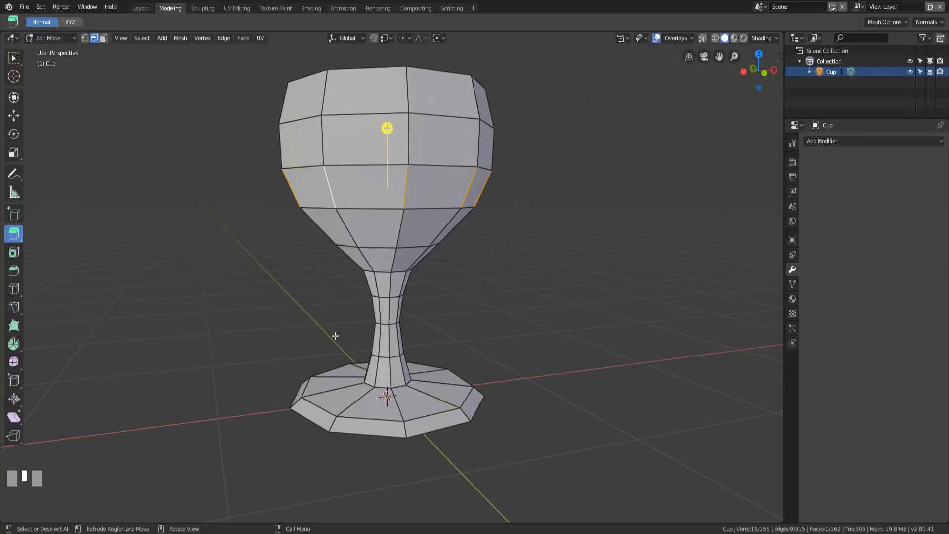
pyautogui.moveTo(343, 290); pyautogui.dragTo(346, 315, button='middle')
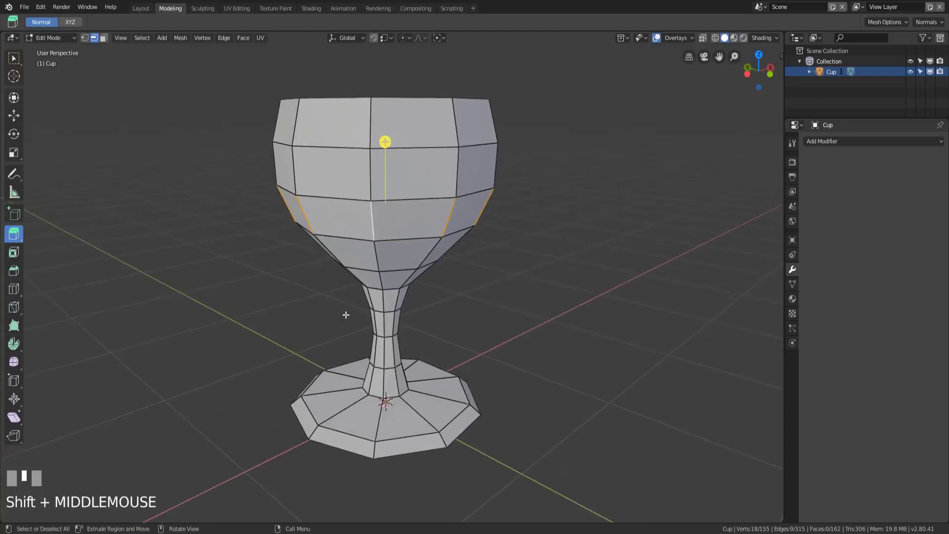
pyautogui.press('3')
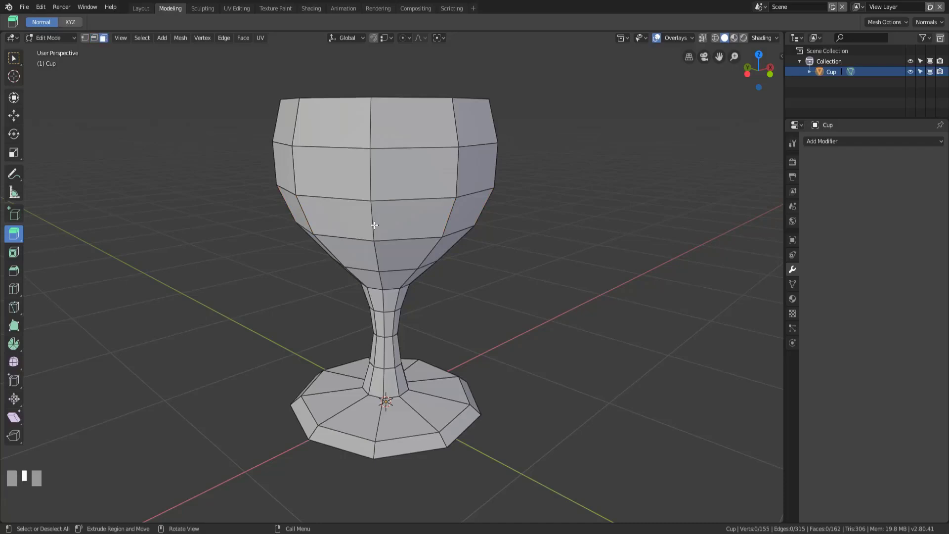
pyautogui.moveTo(372, 227); pyautogui.dragTo(385, 202, button='middle')
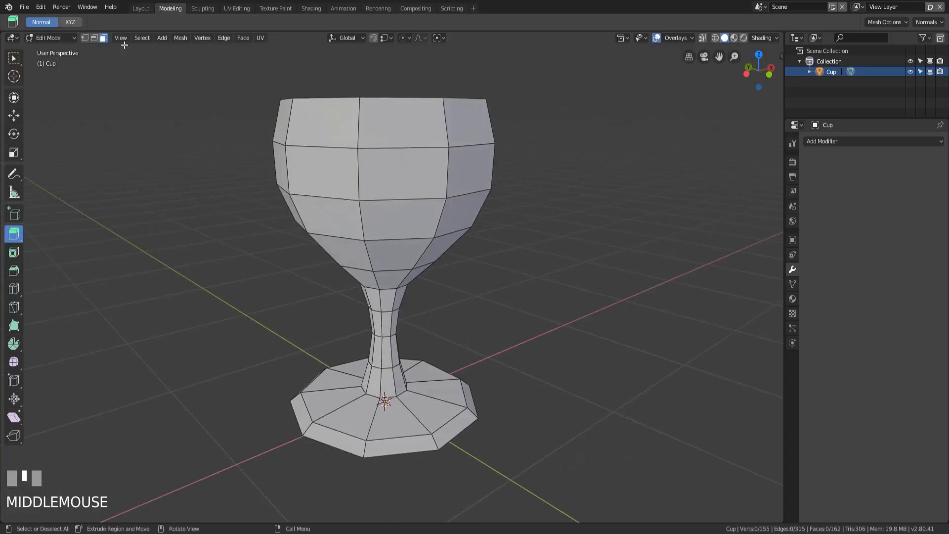
pyautogui.keyDown('alt'); pyautogui.click(362, 225); pyautogui.keyUp('alt')
# Select a vertical face loop down the cup, remove one bowl face, and add a horizontal face ring.
pyautogui.moveTo(394, 252); pyautogui.dragTo(405, 226, button='middle')
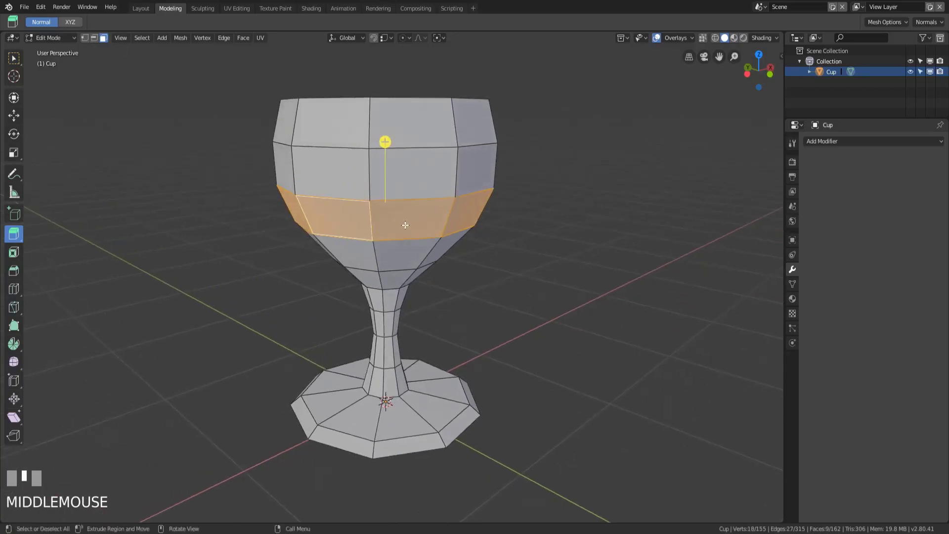
pyautogui.keyDown('alt'); pyautogui.click(405, 226); pyautogui.keyUp('alt')
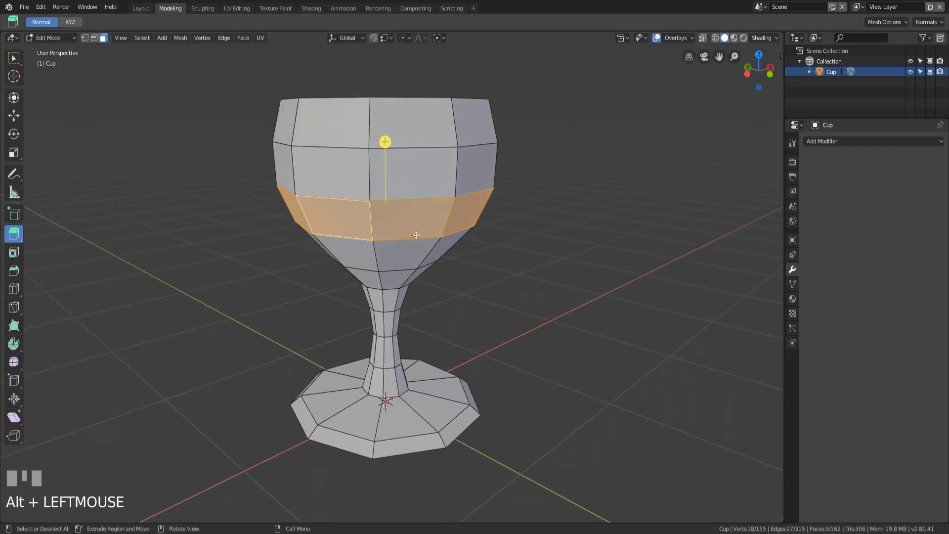
pyautogui.moveTo(382, 251); pyautogui.dragTo(315, 209, button='middle')
pyautogui.moveTo(447, 212)
pyautogui.mouseDown(button='middle')
pyautogui.moveTo(377, 218)
pyautogui.moveTo(448, 195)
pyautogui.mouseUp(button='middle')
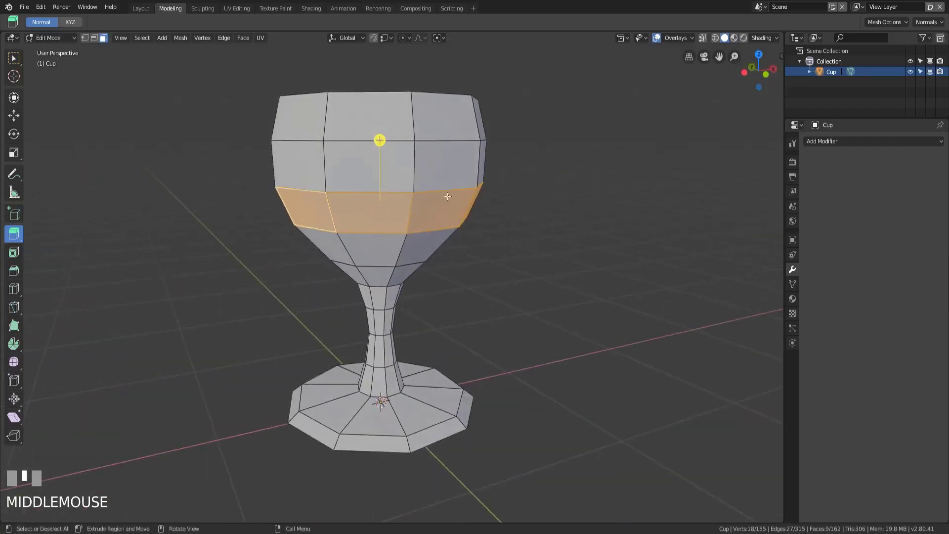
pyautogui.keyDown('alt'); pyautogui.click(348, 192); pyautogui.keyUp('alt')
pyautogui.moveTo(345, 216); pyautogui.dragTo(389, 218, button='middle')
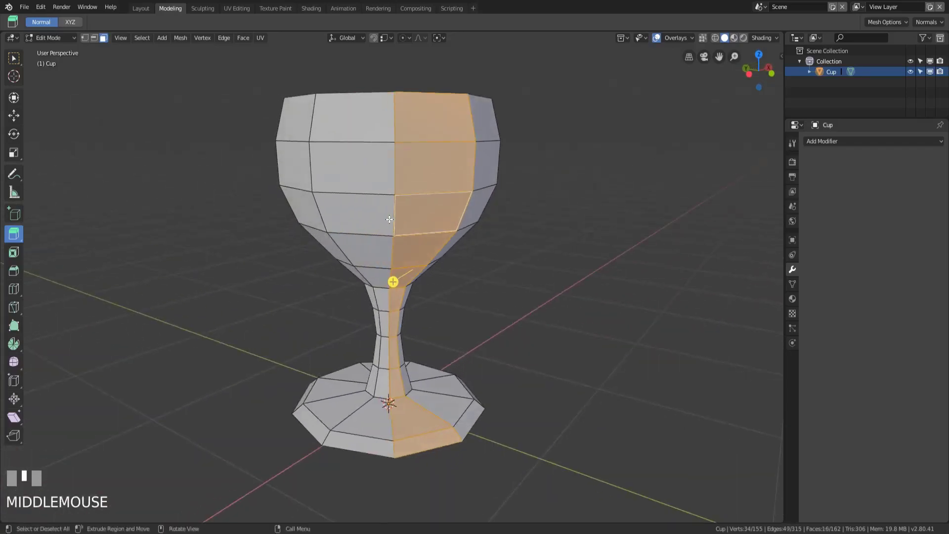
pyautogui.keyDown('alt'); pyautogui.keyDown('shift'); pyautogui.click(393, 215); pyautogui.keyUp('shift'); pyautogui.keyUp('alt')
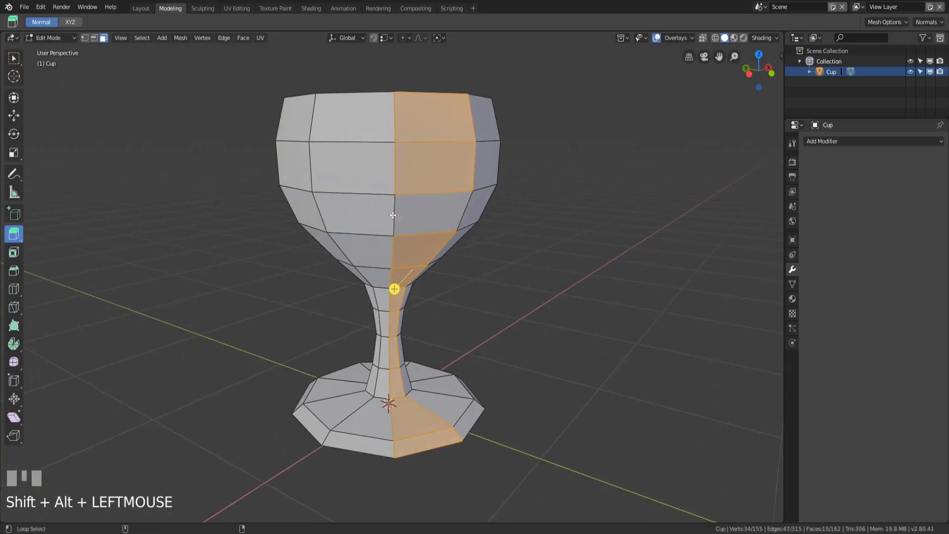
pyautogui.keyDown('alt'); pyautogui.keyDown('shift'); pyautogui.click(383, 216); pyautogui.keyUp('shift'); pyautogui.keyUp('alt')
# Switch to vertex select mode and loop-select a horizontal edge loop around the bowl.
pyautogui.moveTo(384, 216); pyautogui.dragTo(448, 306, button='middle')
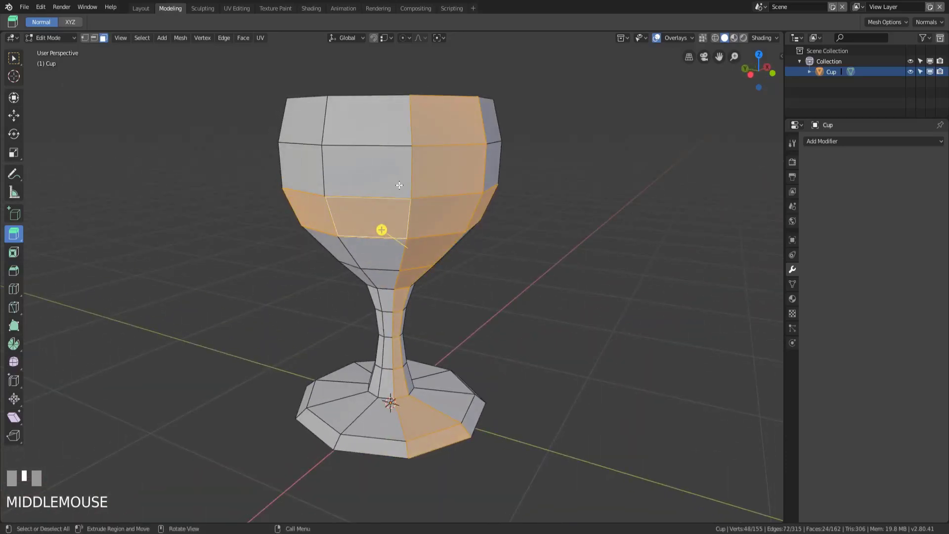
pyautogui.moveTo(399, 185); pyautogui.dragTo(402, 223, button='middle')
pyautogui.press('1')
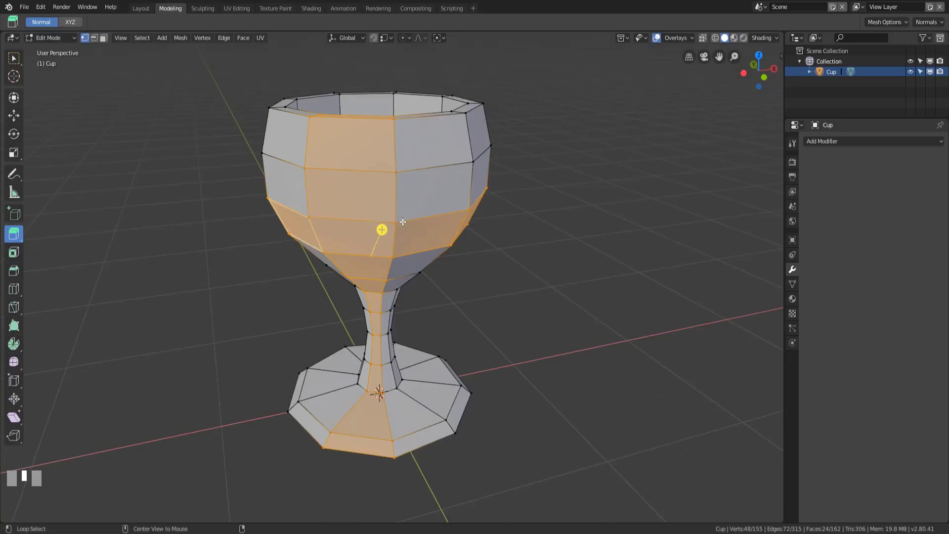
pyautogui.keyDown('alt'); pyautogui.click(403, 222); pyautogui.keyUp('alt')
pyautogui.moveTo(399, 261); pyautogui.dragTo(411, 256, button='middle')
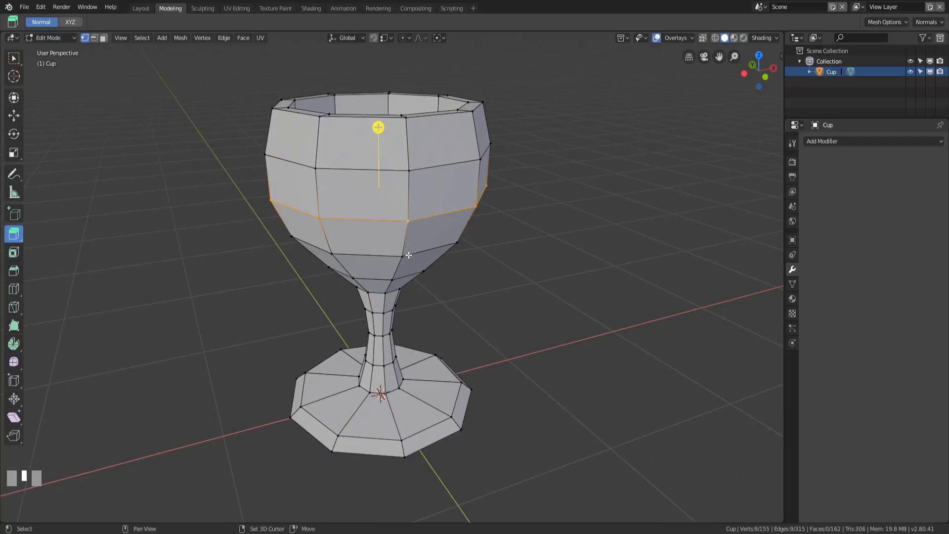
# Add three more horizontal loops to the selection, extending down the bowl to the stem.
pyautogui.keyDown('alt'); pyautogui.keyDown('shift'); pyautogui.click(411, 255); pyautogui.keyUp('shift'); pyautogui.keyUp('alt')
pyautogui.keyDown('alt'); pyautogui.keyDown('shift'); pyautogui.click(403, 277); pyautogui.keyUp('shift'); pyautogui.keyUp('alt')
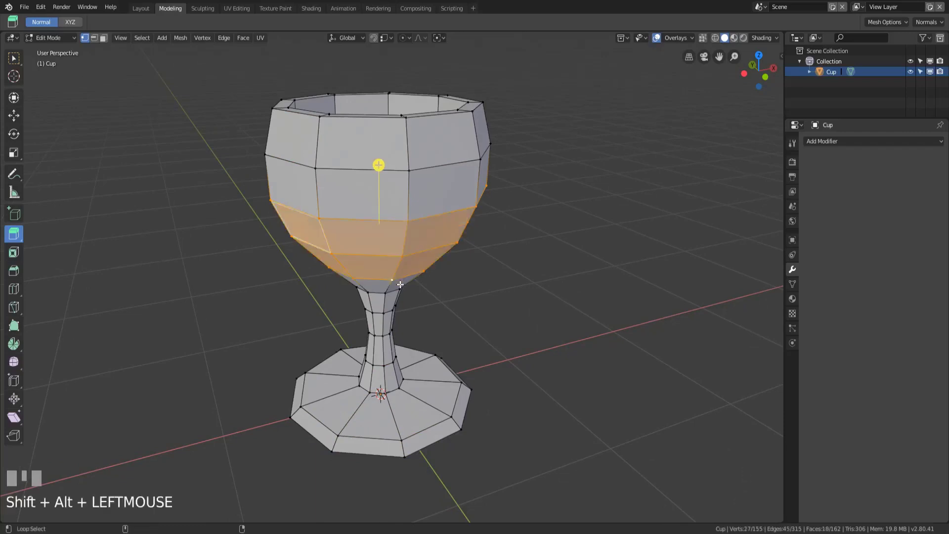
pyautogui.keyDown('alt'); pyautogui.keyDown('shift'); pyautogui.click(392, 292); pyautogui.keyUp('shift'); pyautogui.keyUp('alt')
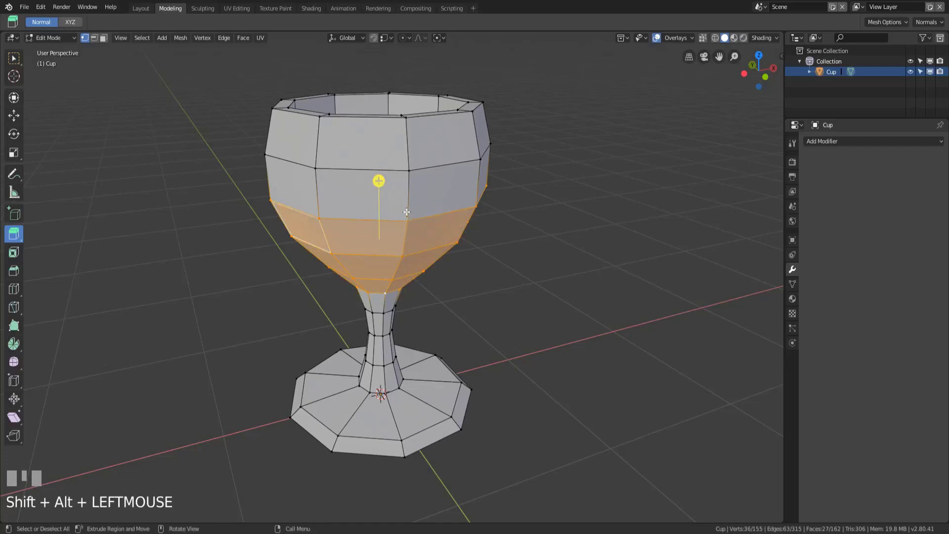
# In edge mode, select a vertical edge ring around the upper band and add two lower rings.
pyautogui.press('2')
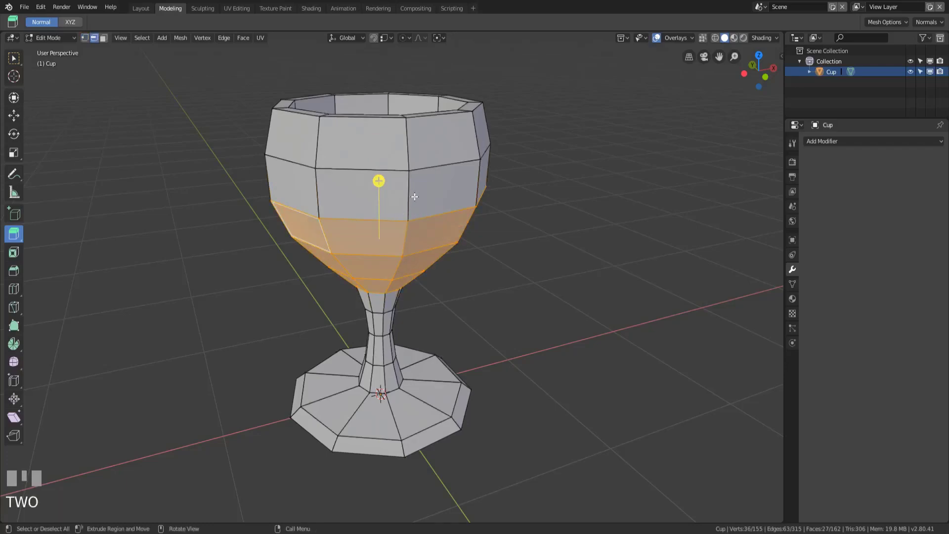
pyautogui.click(411, 194)
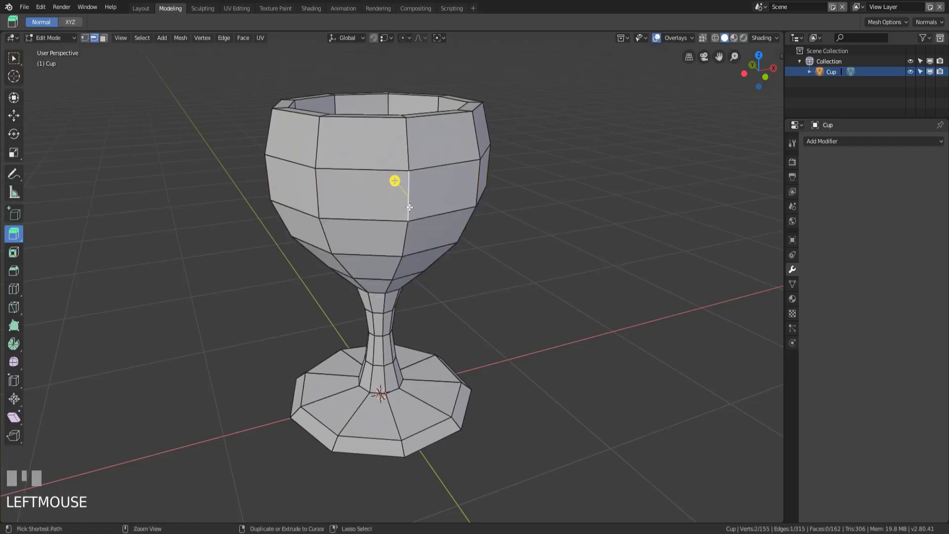
pyautogui.keyDown('ctrl'); pyautogui.keyDown('alt'); pyautogui.click(410, 218); pyautogui.keyUp('alt'); pyautogui.keyUp('ctrl')
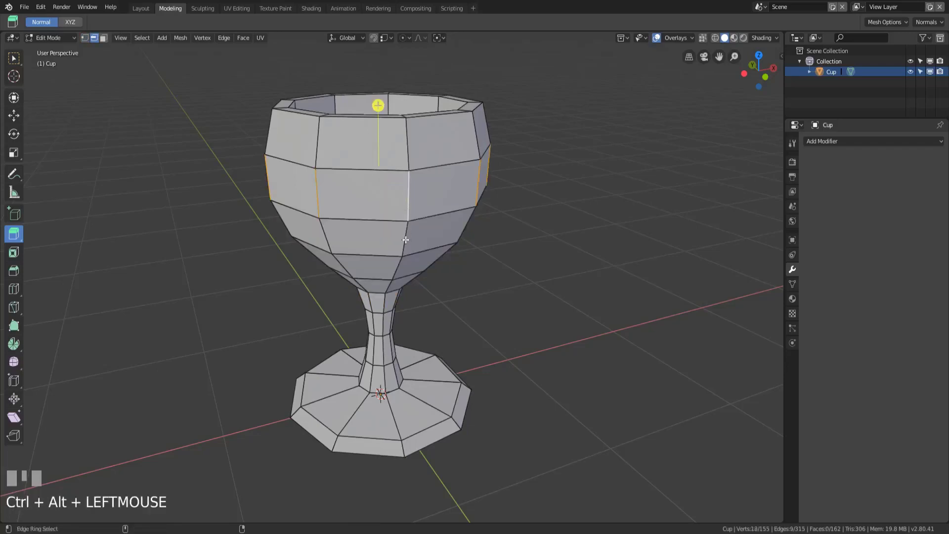
pyautogui.keyDown('ctrl'); pyautogui.keyDown('alt'); pyautogui.keyDown('shift'); pyautogui.click(397, 270); pyautogui.keyUp('shift'); pyautogui.keyUp('alt'); pyautogui.keyUp('ctrl')
pyautogui.moveTo(440, 303); pyautogui.dragTo(398, 288, button='middle')
# In face select mode, select two adjacent vertical face columns running down the goblet.
pyautogui.press('1')
pyautogui.press('3')
pyautogui.click(394, 209)
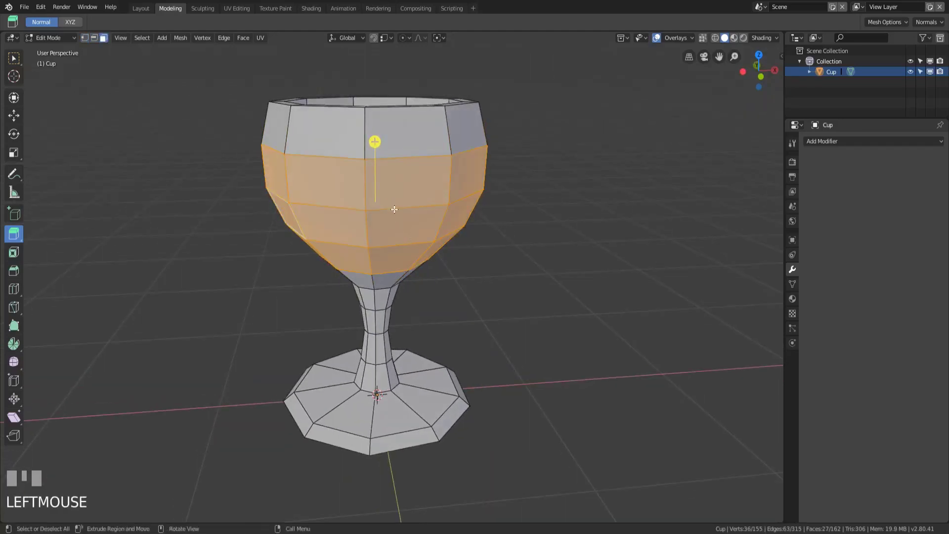
pyautogui.keyDown('alt'); pyautogui.click(394, 213); pyautogui.keyUp('alt')
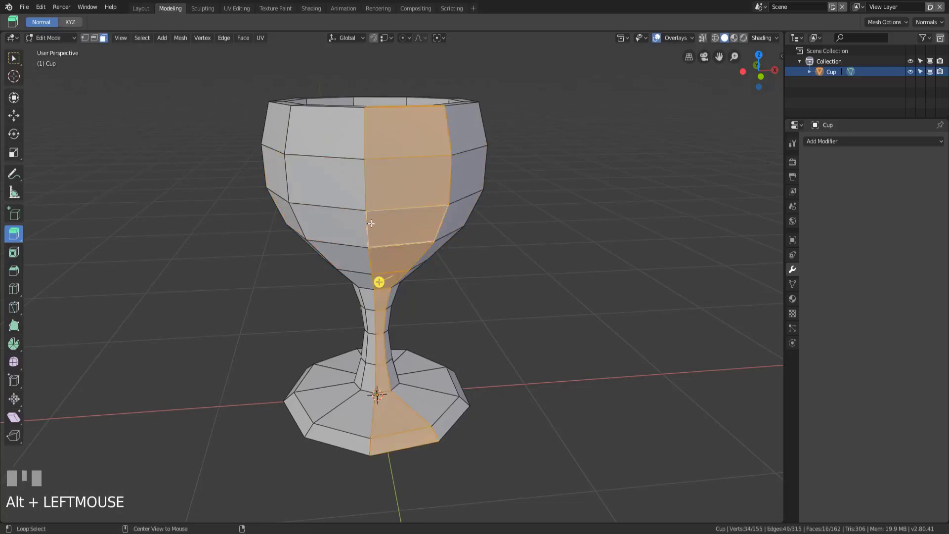
pyautogui.keyDown('alt'); pyautogui.keyDown('shift'); pyautogui.click(360, 227); pyautogui.keyUp('shift'); pyautogui.keyUp('alt')
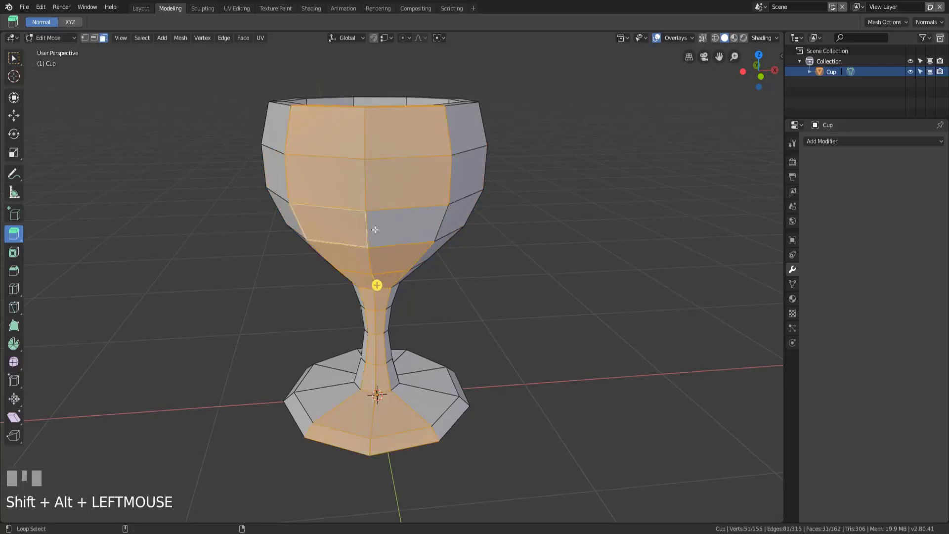
# Add a horizontal face ring on the bowl and orbit to inspect the selection.
pyautogui.keyDown('alt'); pyautogui.keyDown('shift'); pyautogui.click(440, 221); pyautogui.keyUp('shift'); pyautogui.keyUp('alt')
pyautogui.moveTo(467, 237); pyautogui.dragTo(407, 178, button='middle')
pyautogui.moveTo(455, 207); pyautogui.dragTo(488, 203, button='middle')
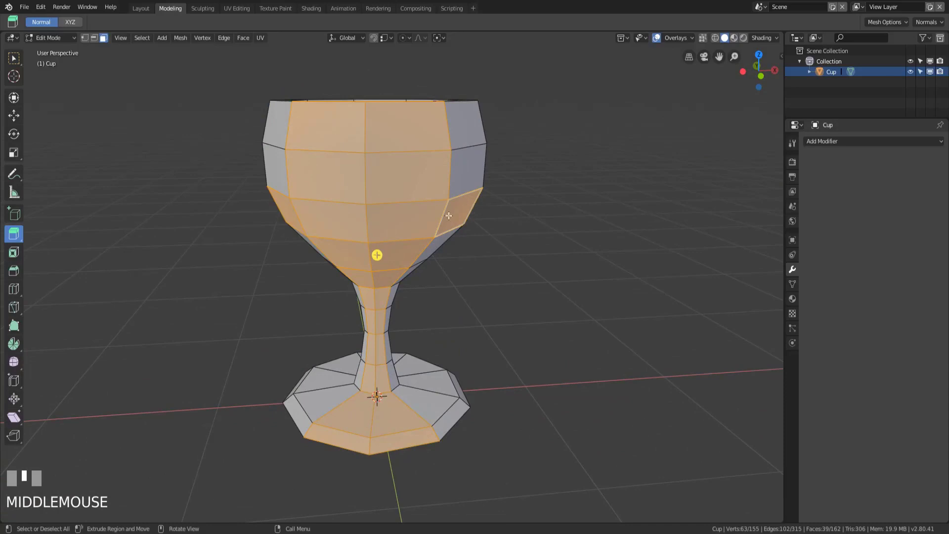
pyautogui.moveTo(349, 275); pyautogui.dragTo(389, 283, button='middle')
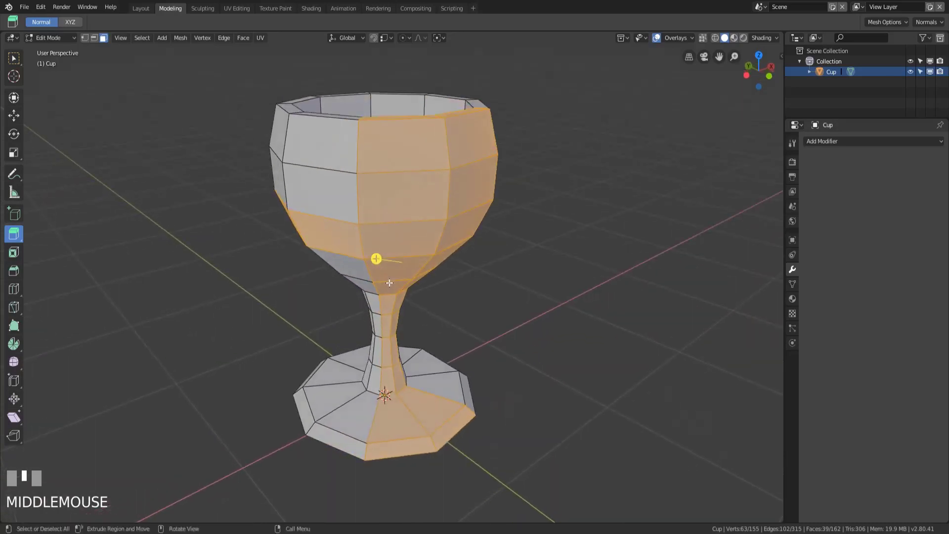
pyautogui.click(150, 38)
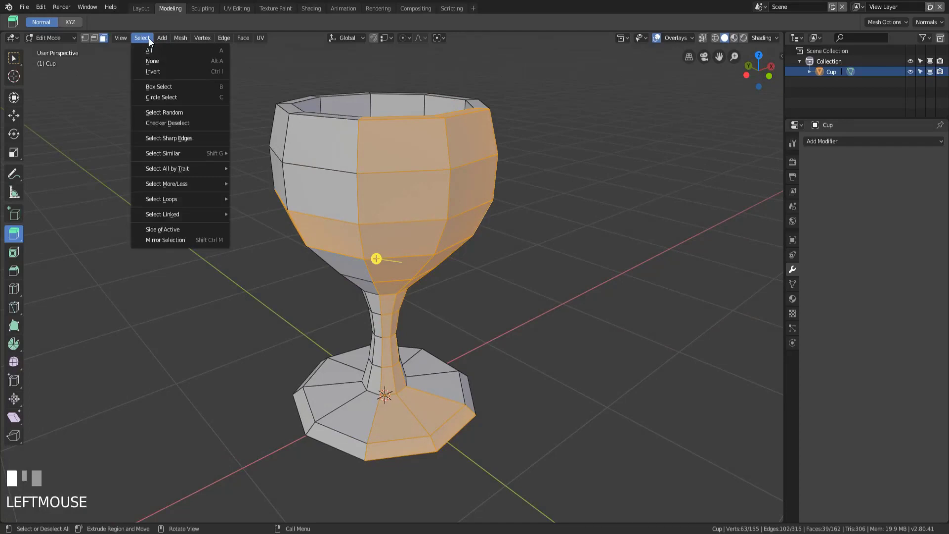
# Add a lower-bowl face ring, then select one bowl edge in edge mode with Select Box active.
pyautogui.moveTo(164, 204)
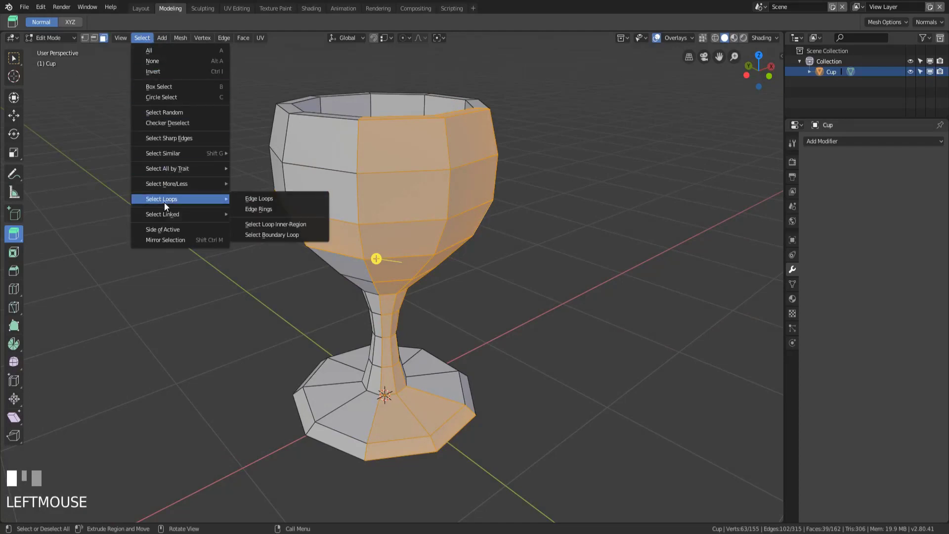
pyautogui.click(283, 211)
pyautogui.press('2')
pyautogui.click(349, 167)
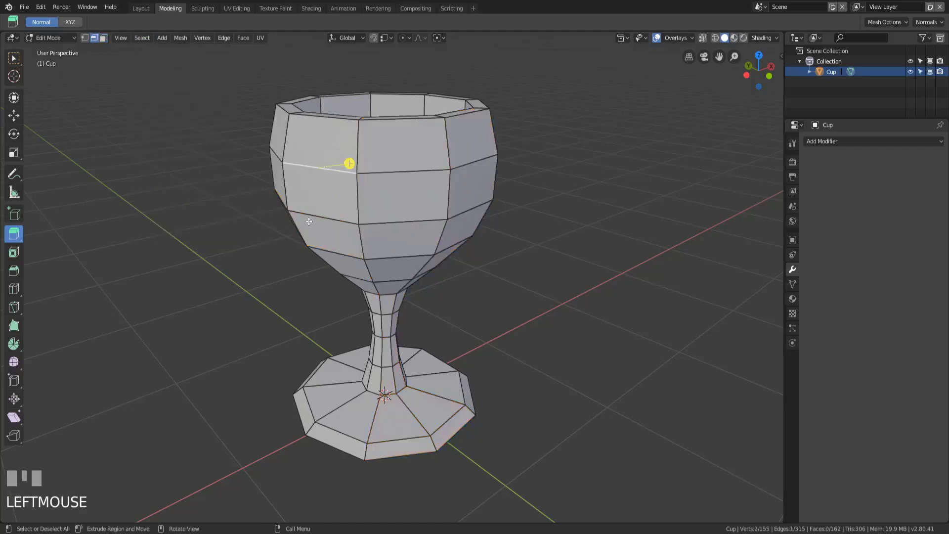
pyautogui.moveTo(371, 165); pyautogui.dragTo(328, 221, button='middle')
pyautogui.click(14, 58)
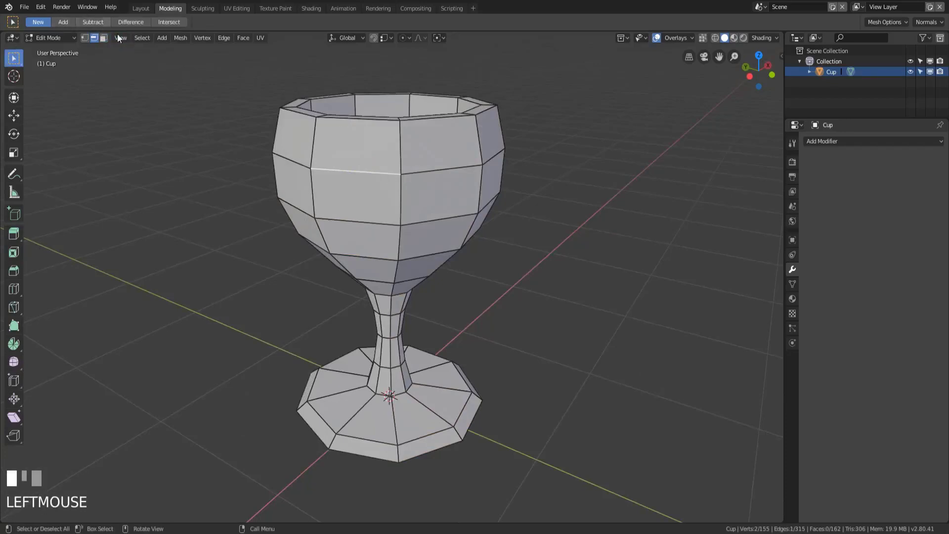
# Grow the selected bowl edge into its full loop with Select Loops > Edge Loops, then inspect it.
pyautogui.click(141, 39)
pyautogui.moveTo(200, 202)
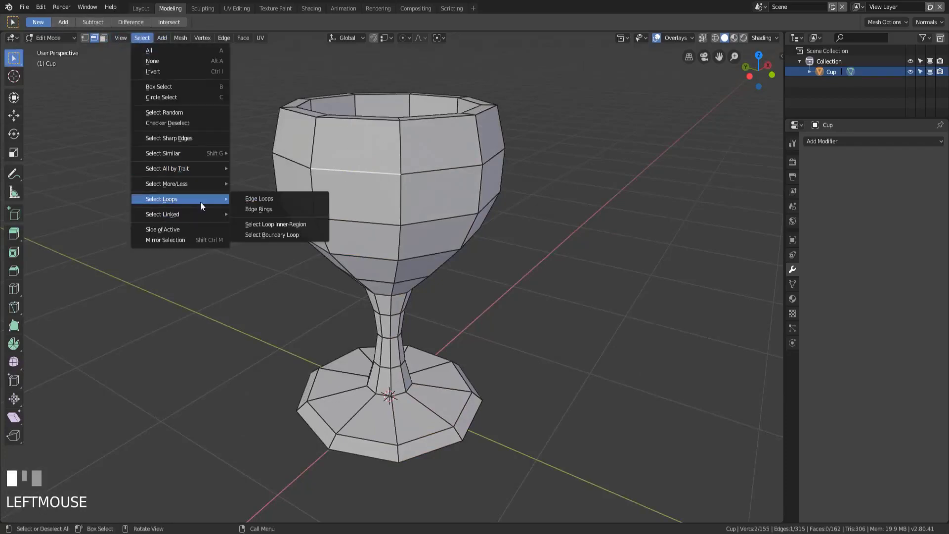
pyautogui.click(286, 200)
pyautogui.moveTo(346, 190)
pyautogui.mouseDown(button='middle')
pyautogui.moveTo(522, 180)
pyautogui.moveTo(494, 191)
pyautogui.moveTo(337, 188)
pyautogui.mouseUp(button='middle')
pyautogui.moveTo(305, 239); pyautogui.dragTo(485, 235, button='middle')
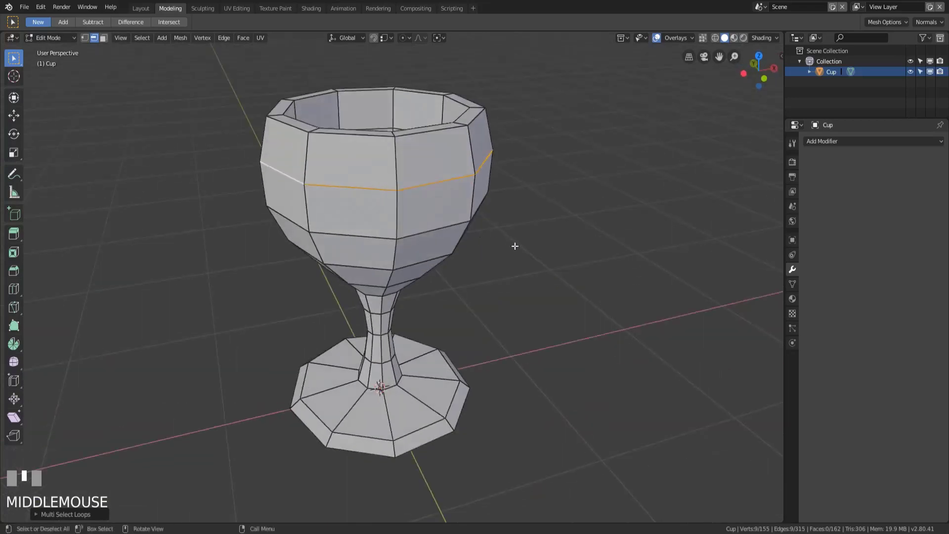
pyautogui.scroll(-2, 440, 310)
pyautogui.moveTo(441, 309); pyautogui.dragTo(506, 262, button='middle')
pyautogui.scroll(2, 466, 307)
pyautogui.scroll(2, 478, 273)
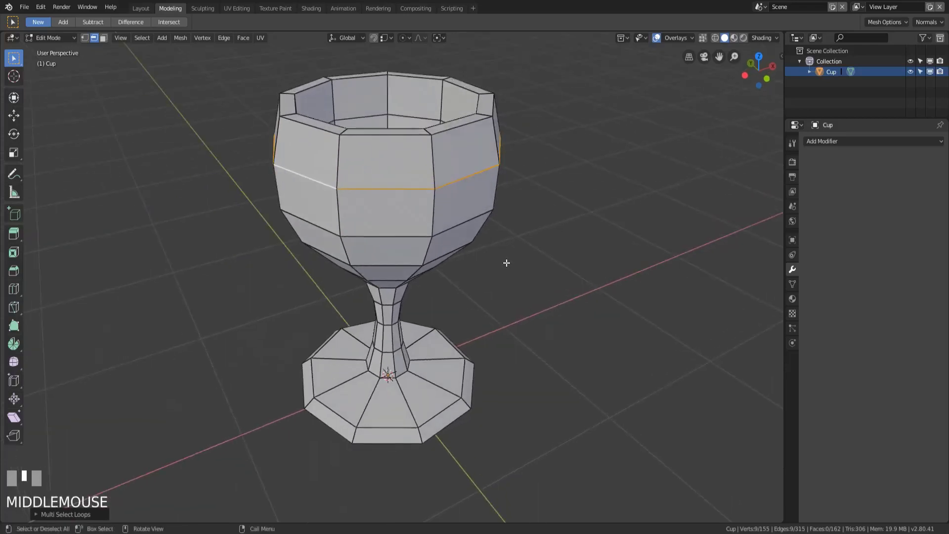